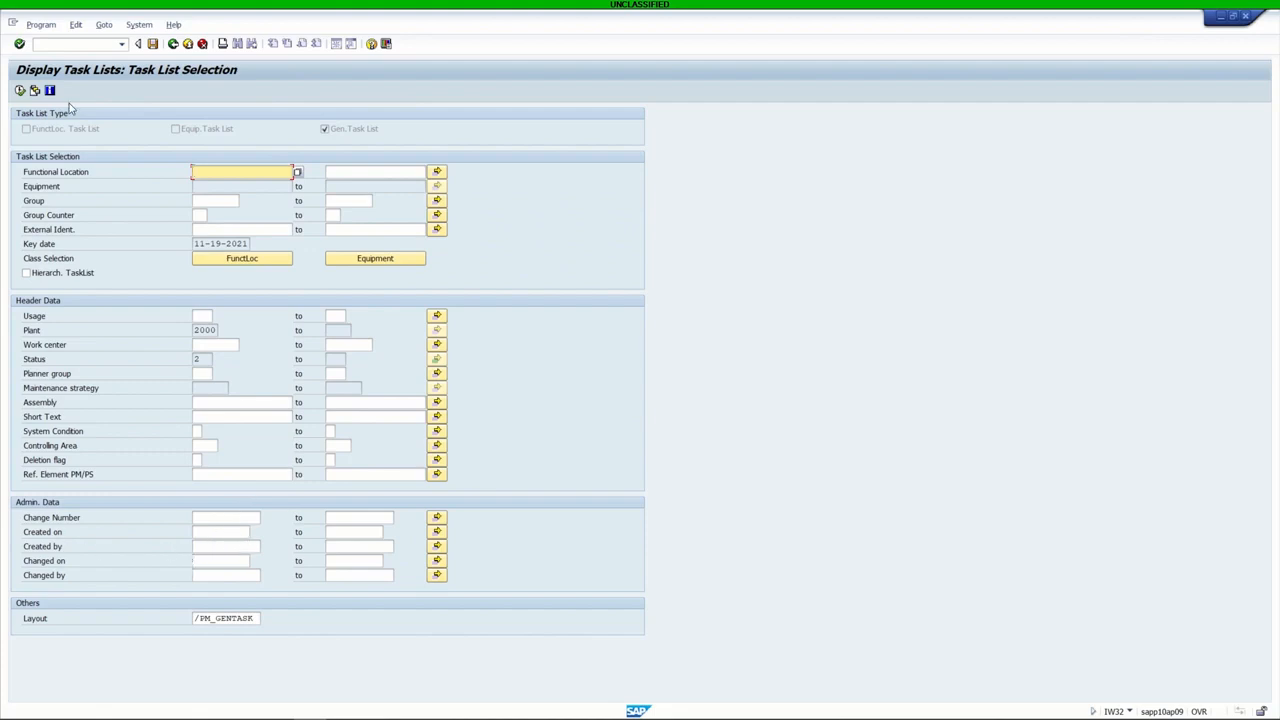
# Run the task list selection for plant 2000 and browse the general task lists
pyautogui.click(20, 90)
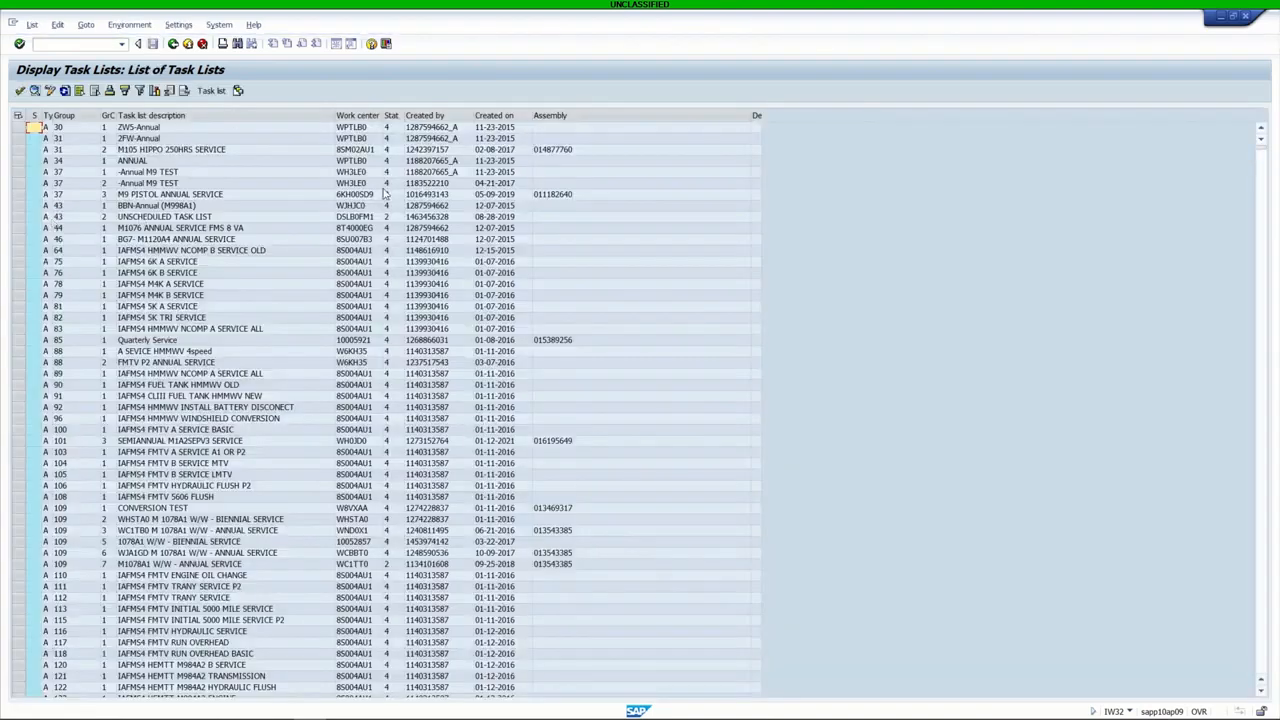
pyautogui.scroll(-6, 923, 214)
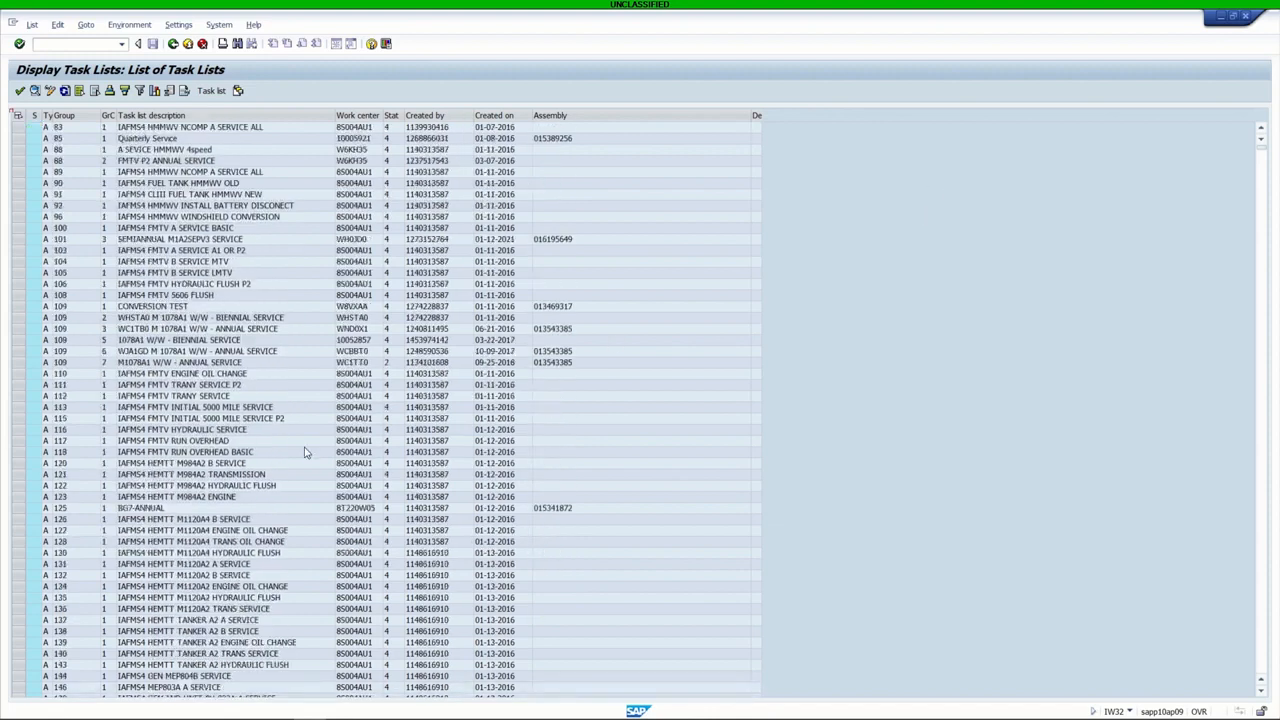
pyautogui.scroll(-20, 306, 452)
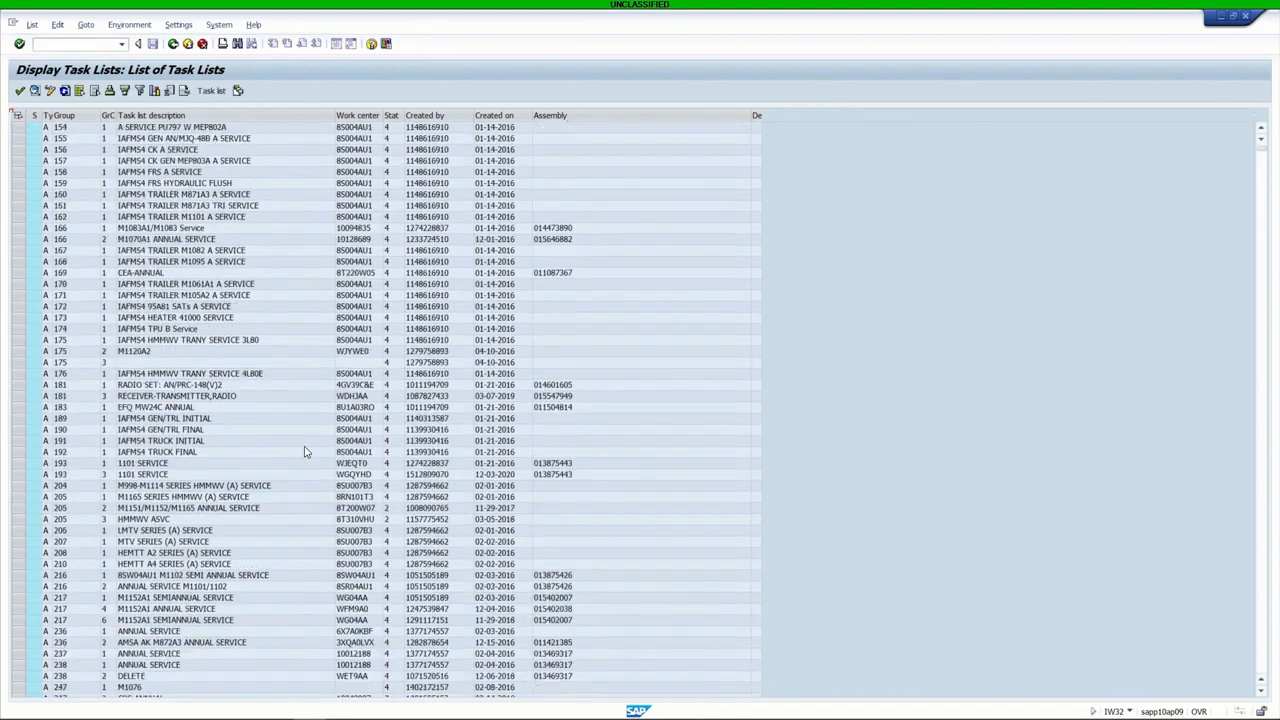
pyautogui.scroll(-9, 306, 452)
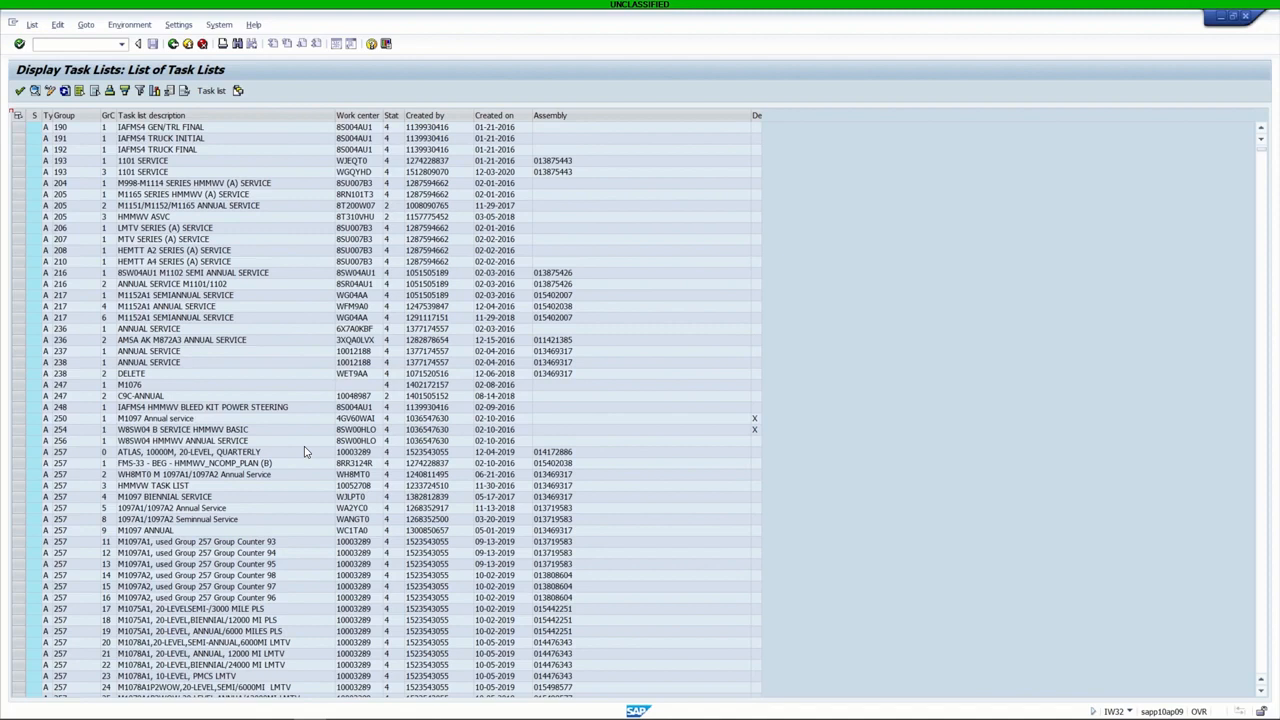
pyautogui.scroll(20, 306, 452)
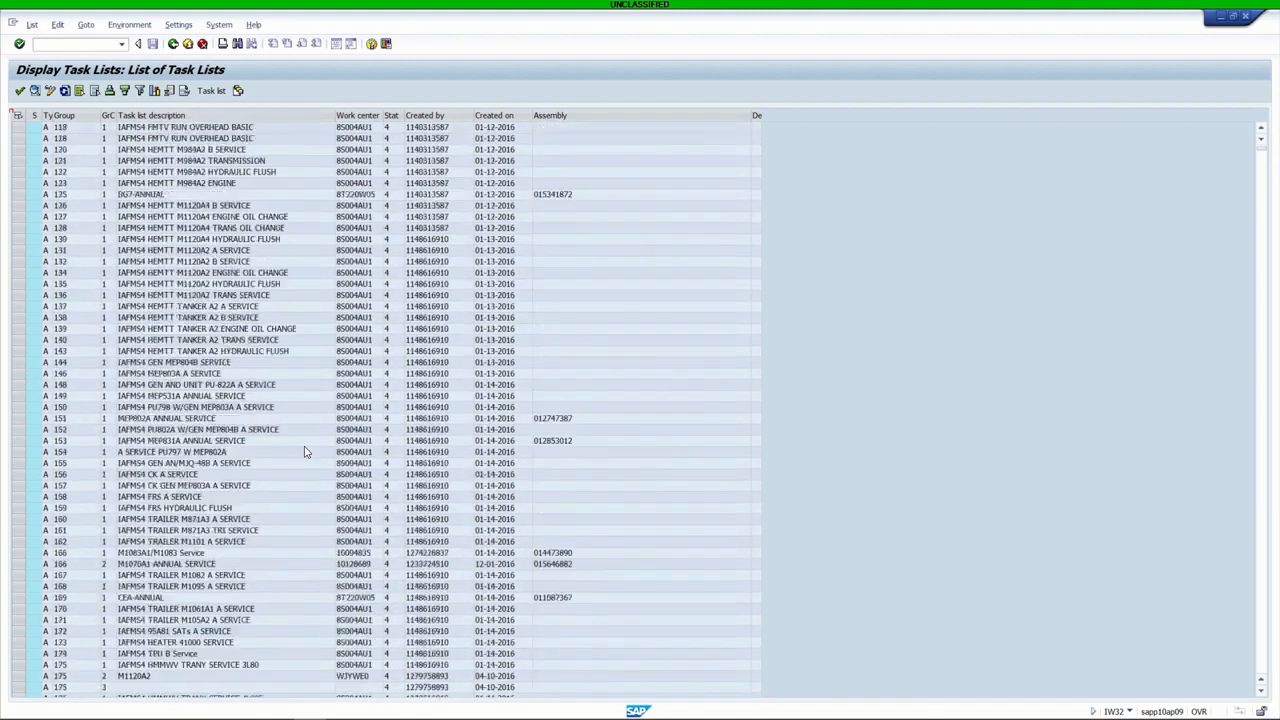
pyautogui.scroll(16, 306, 452)
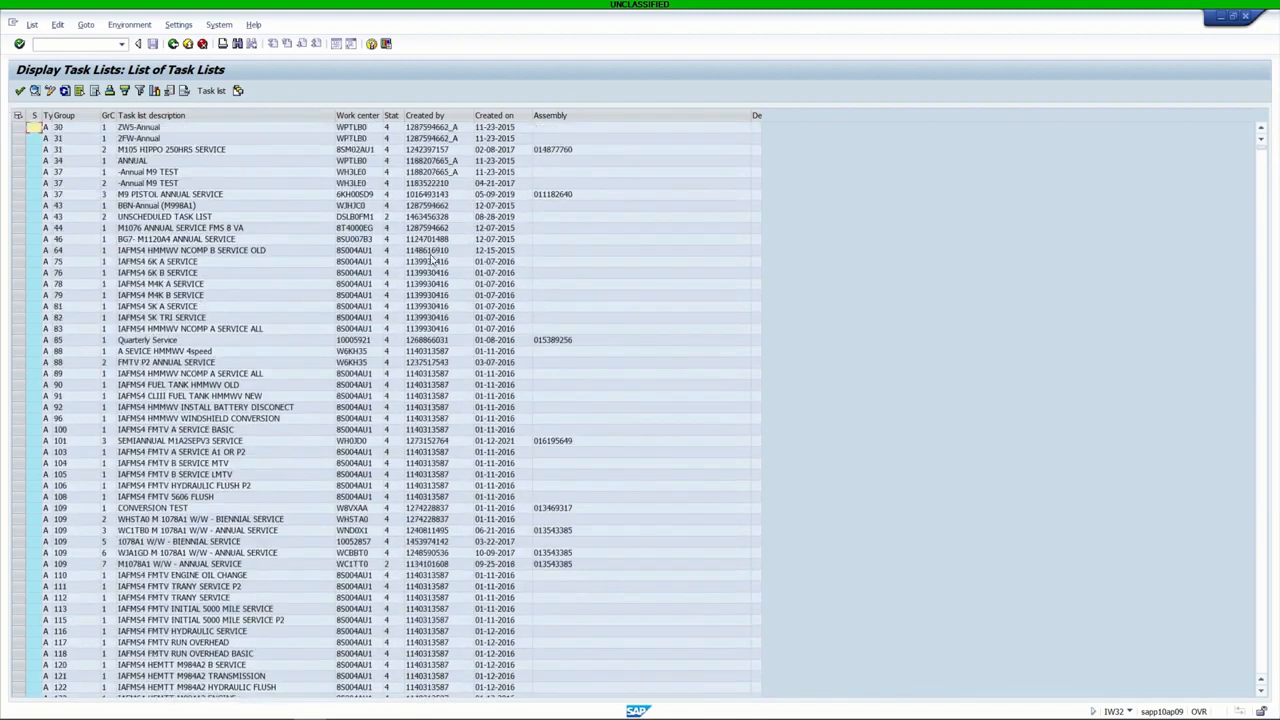
# Sort the task lists by creation date in descending order, and return to the selection screen
pyautogui.click(510, 116)
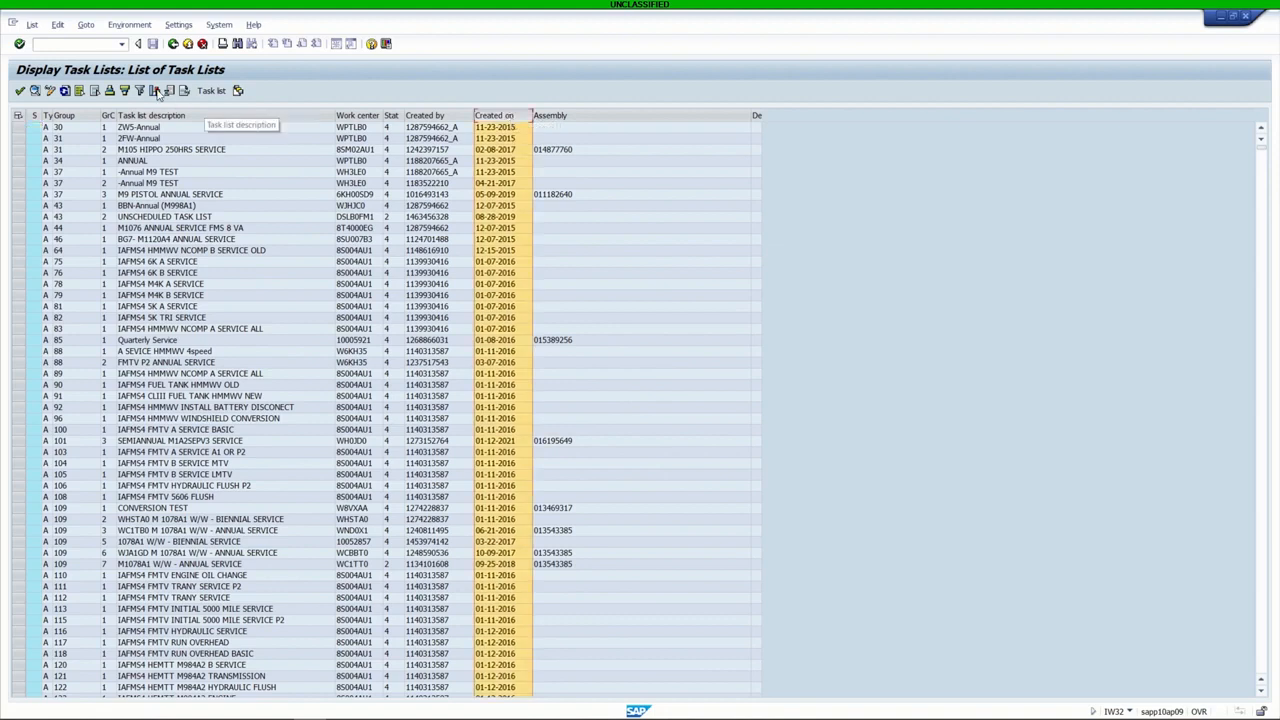
pyautogui.click(126, 91)
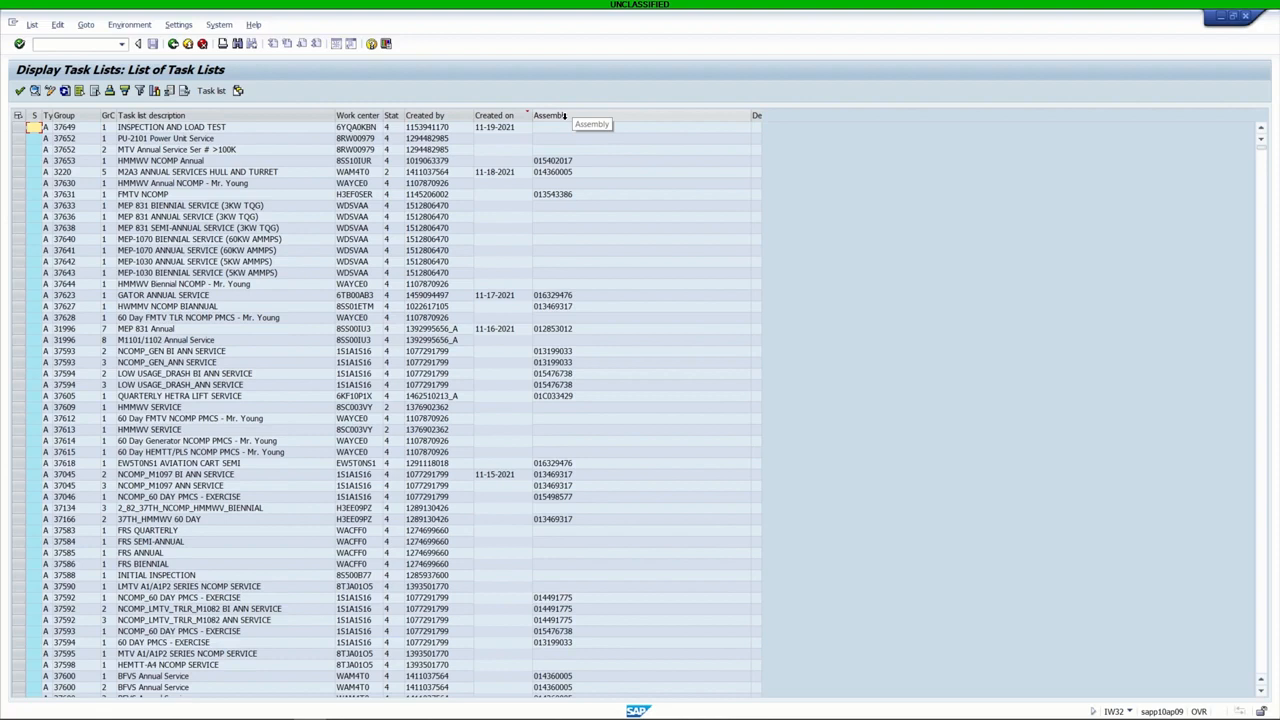
pyautogui.click(174, 44)
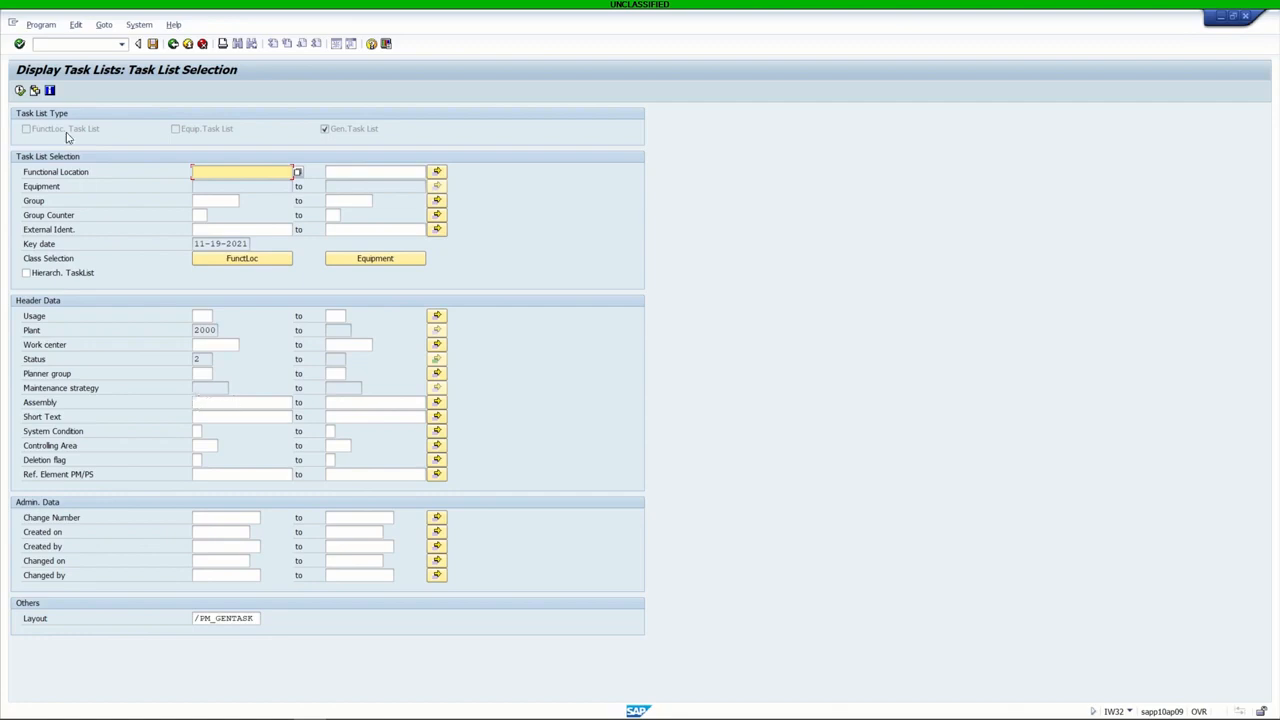
# Run the task list selection again and sort the lists by creation date, newest first
pyautogui.click(20, 90)
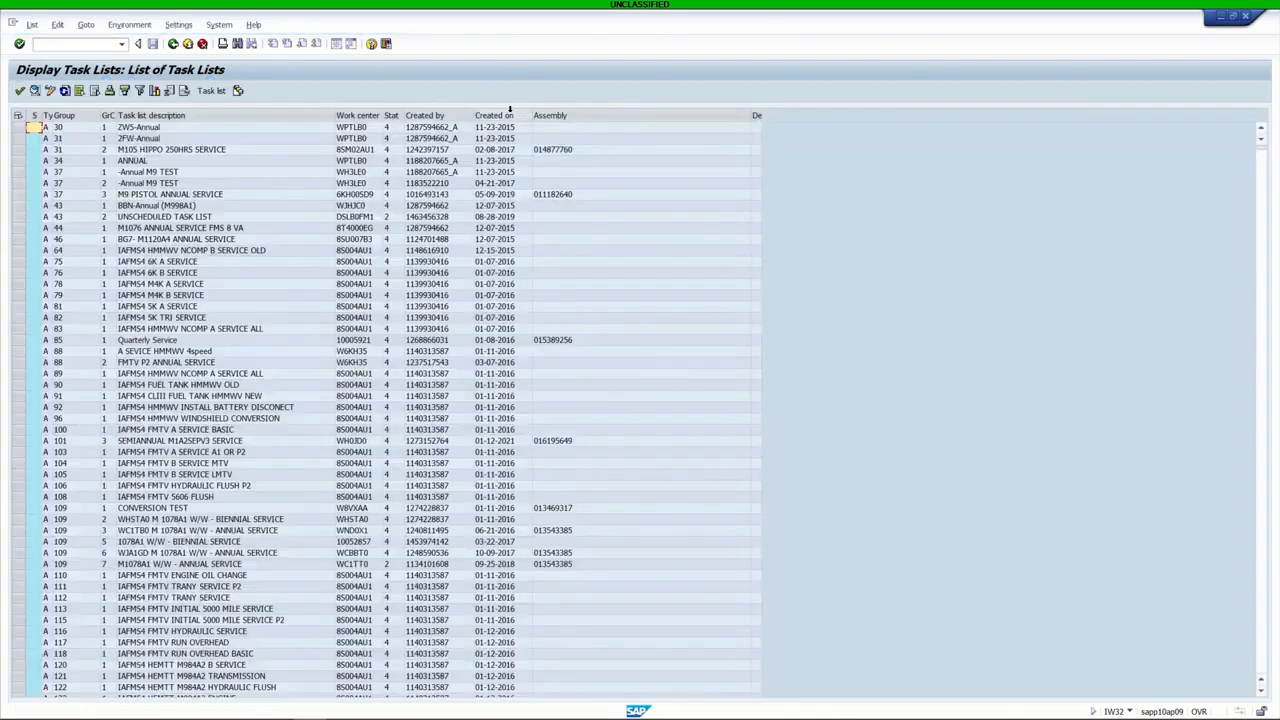
pyautogui.click(509, 116)
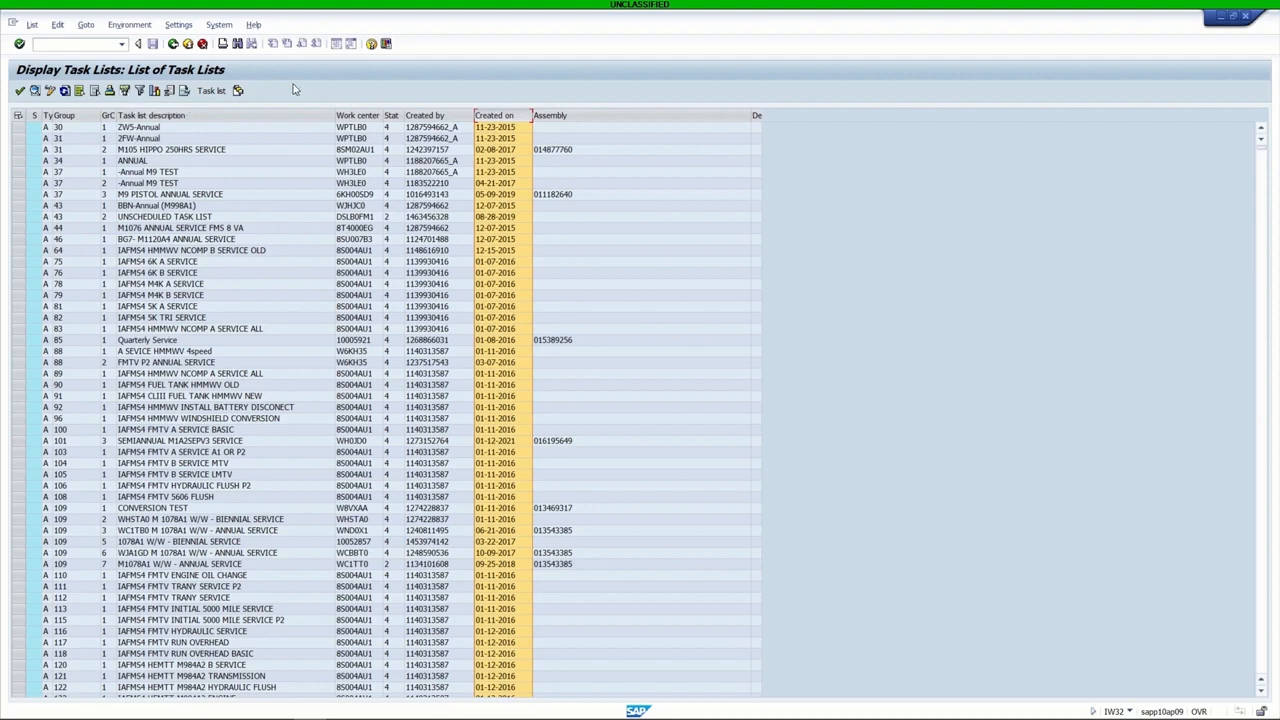
pyautogui.click(125, 91)
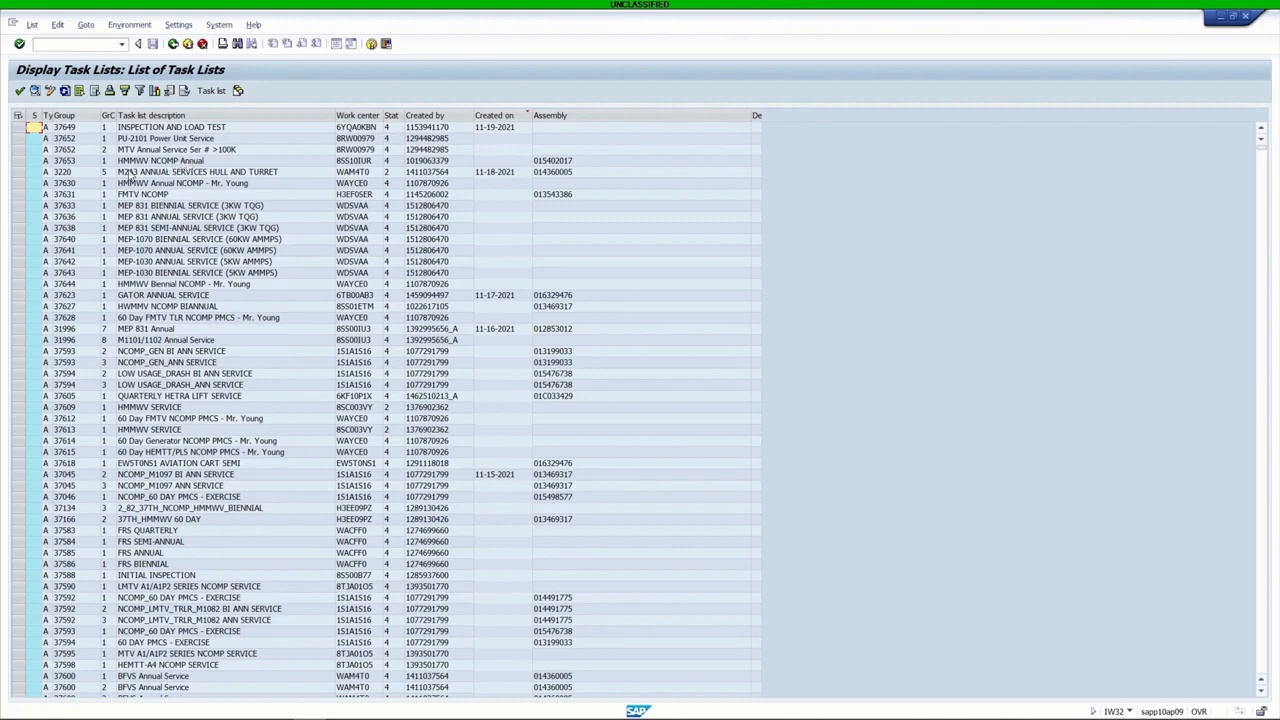
# Open the HMMWV NCOMP Annual task list, group 37653, examine its operations, and return to the list of task lists
pyautogui.click(20, 160)
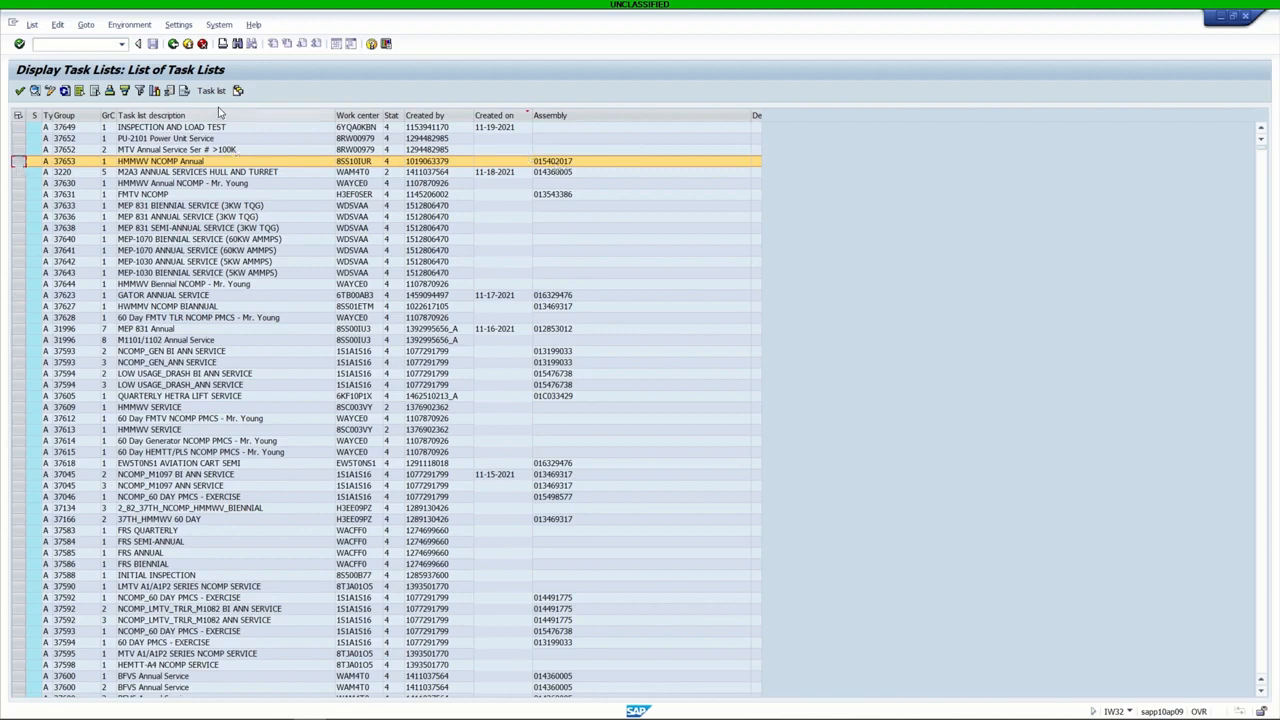
pyautogui.click(216, 92)
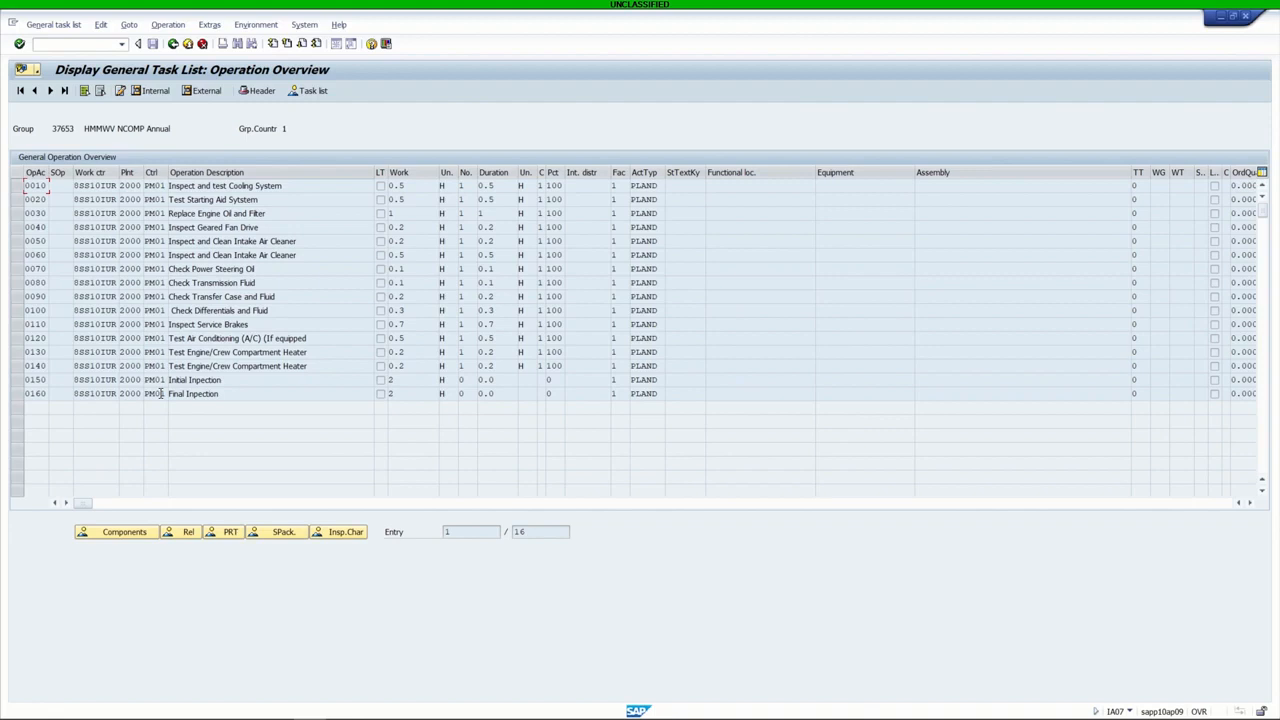
pyautogui.click(100, 503)
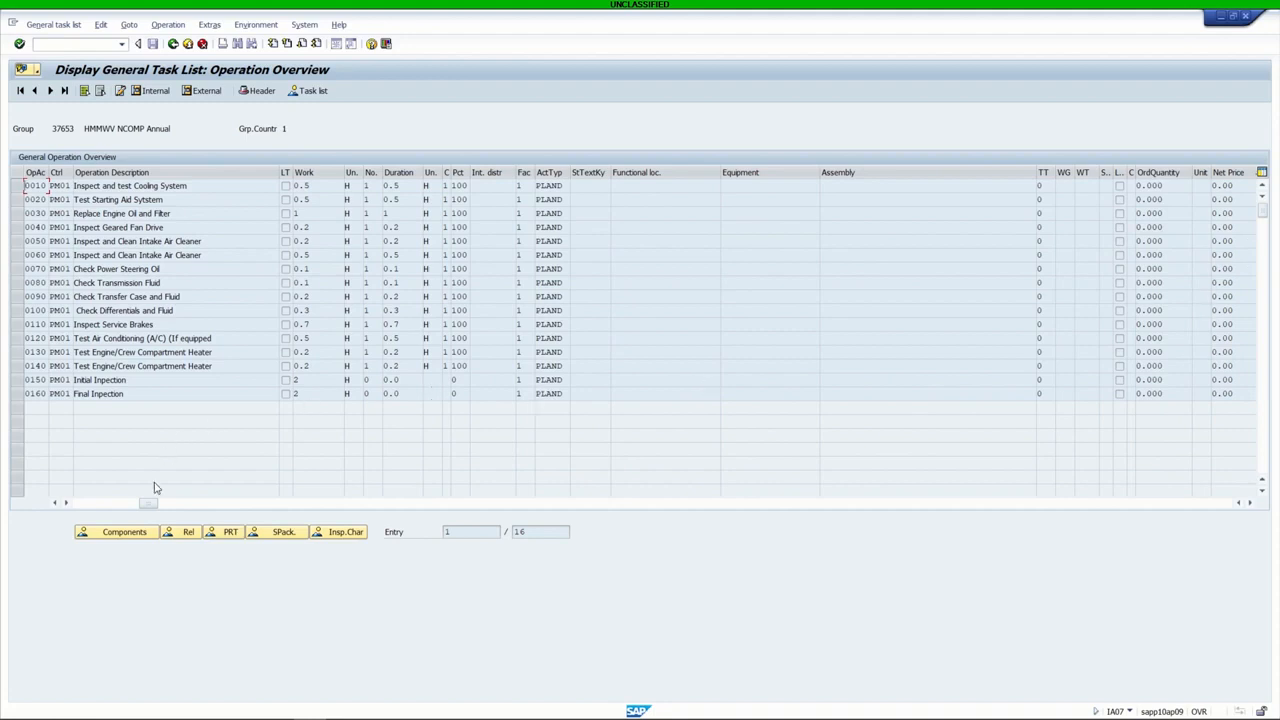
pyautogui.moveTo(152, 506); pyautogui.dragTo(84, 504)
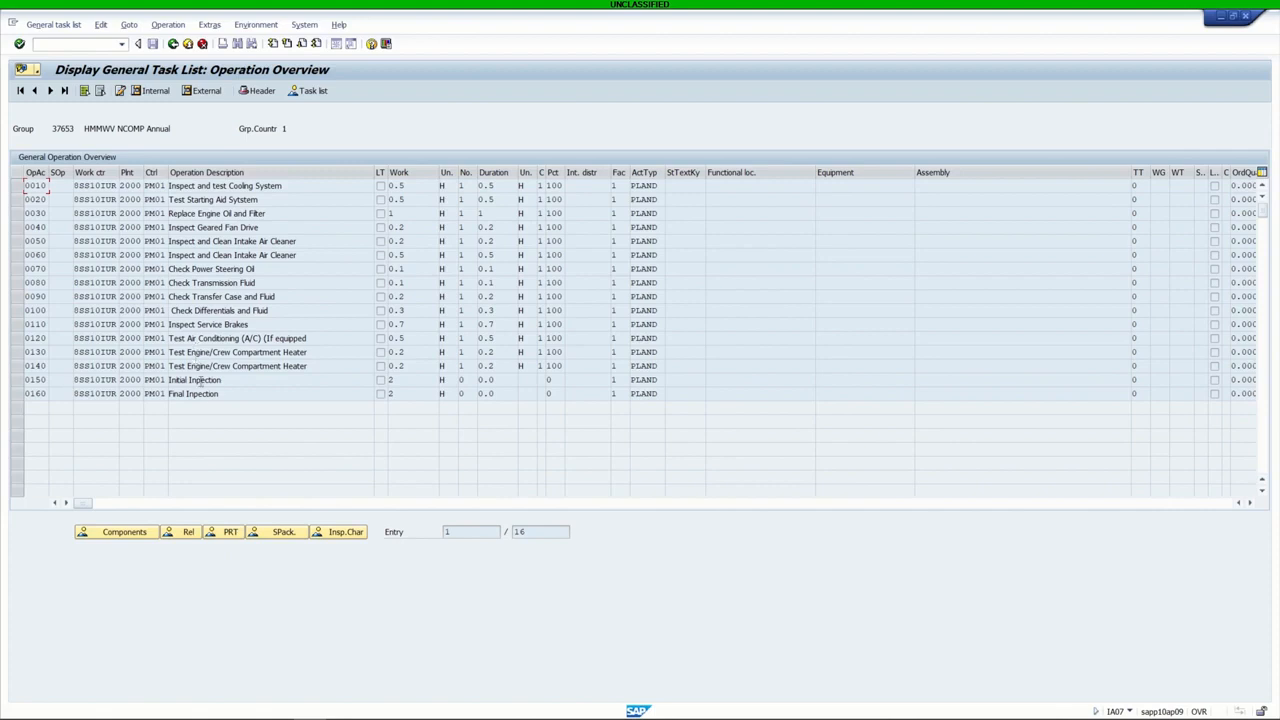
pyautogui.click(172, 43)
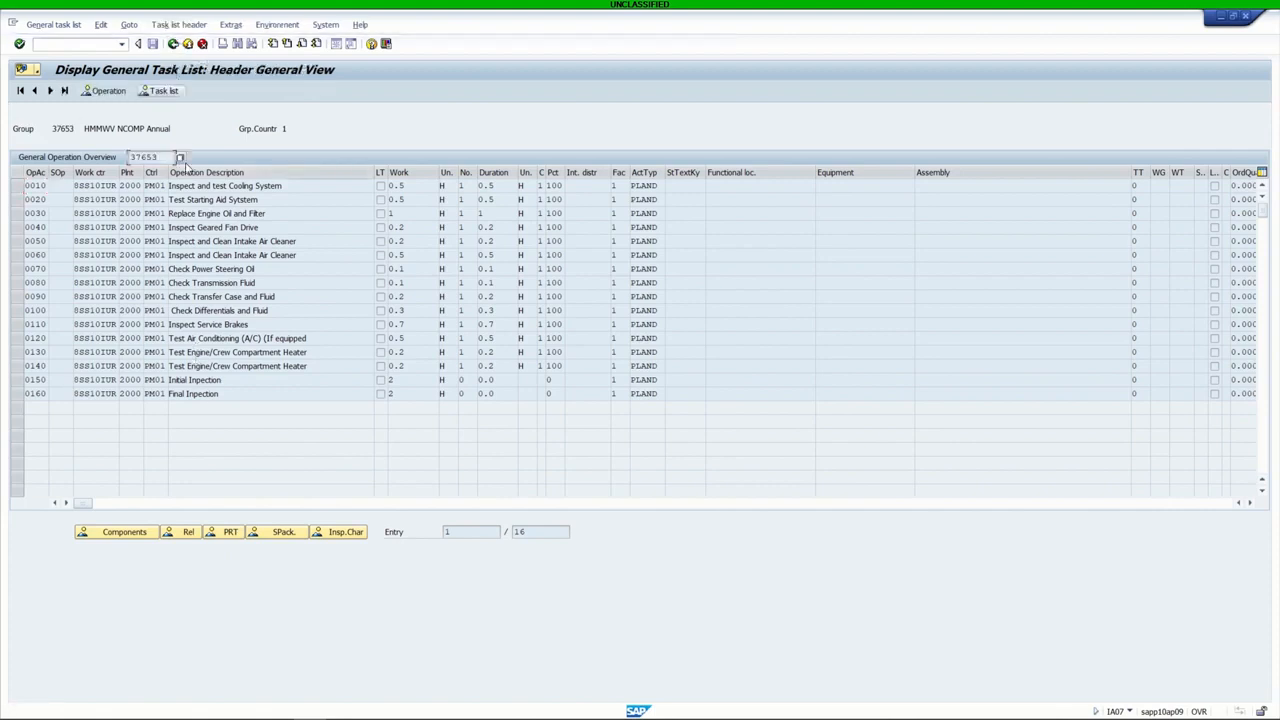
pyautogui.click(172, 43)
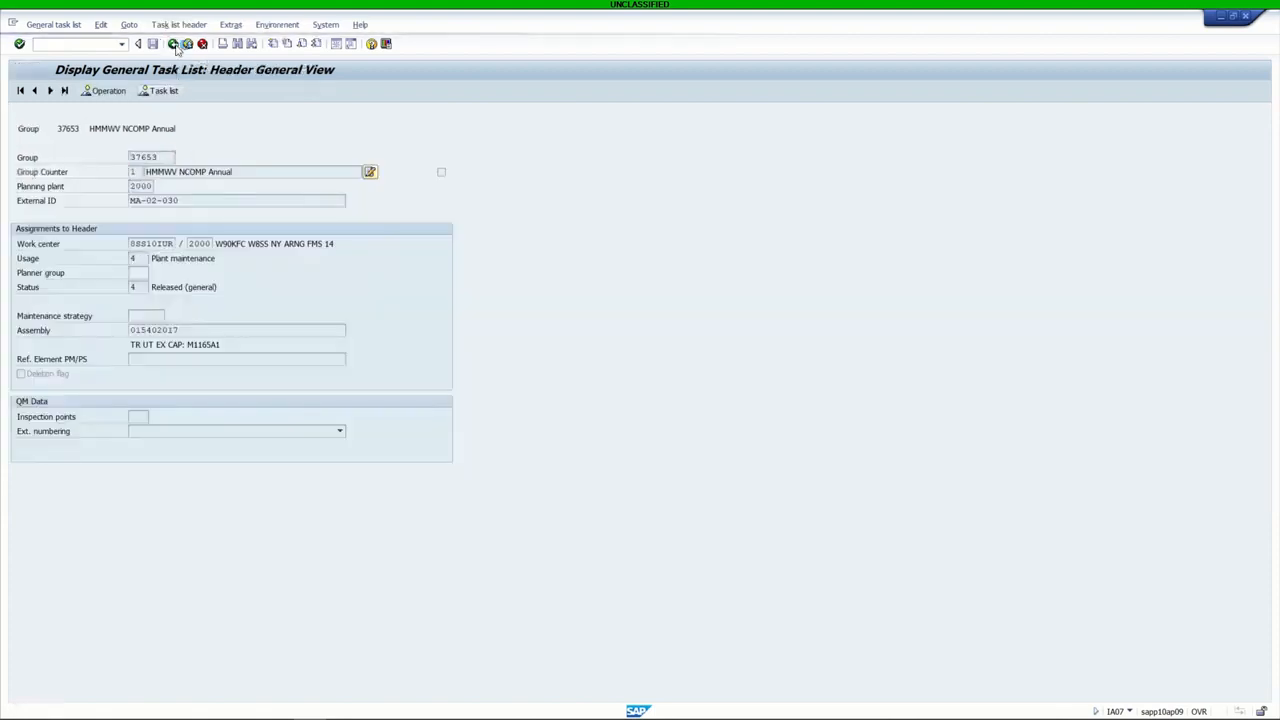
pyautogui.click(172, 43)
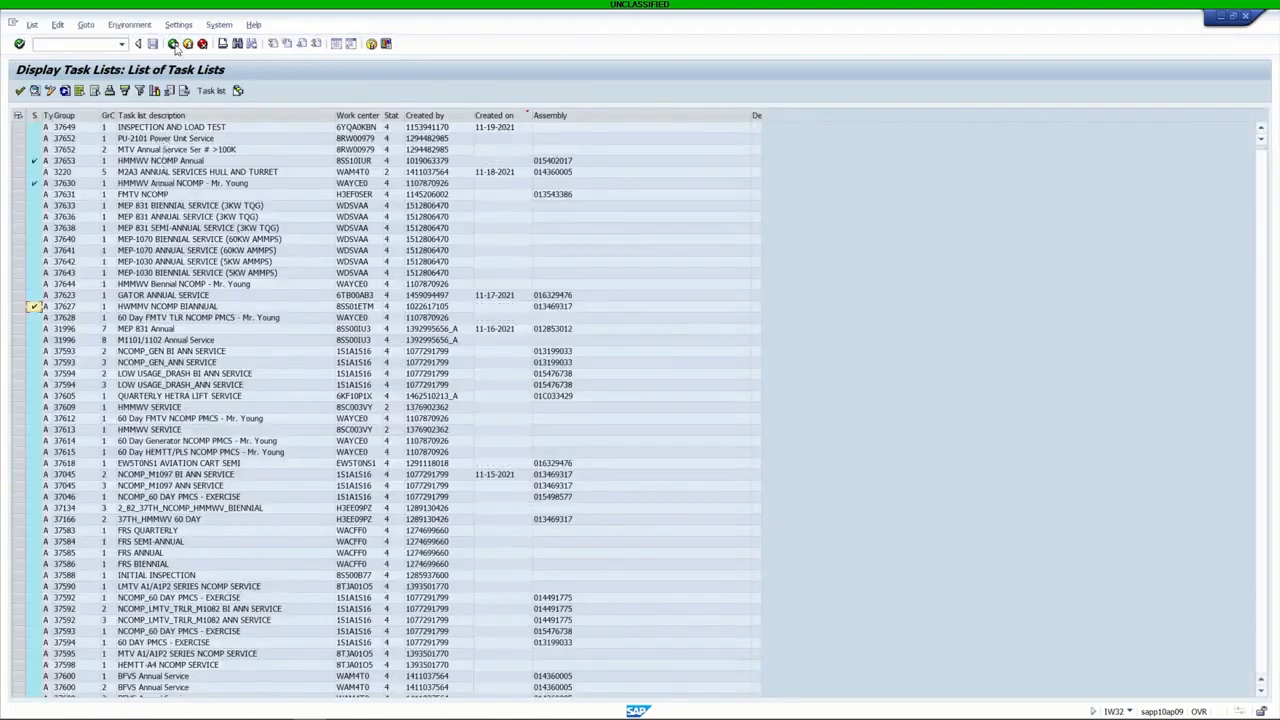
# Open the HMMWV SERVICE task list, group 37613, examine the components of operation 0020, and return to the list of task lists
pyautogui.click(19, 430)
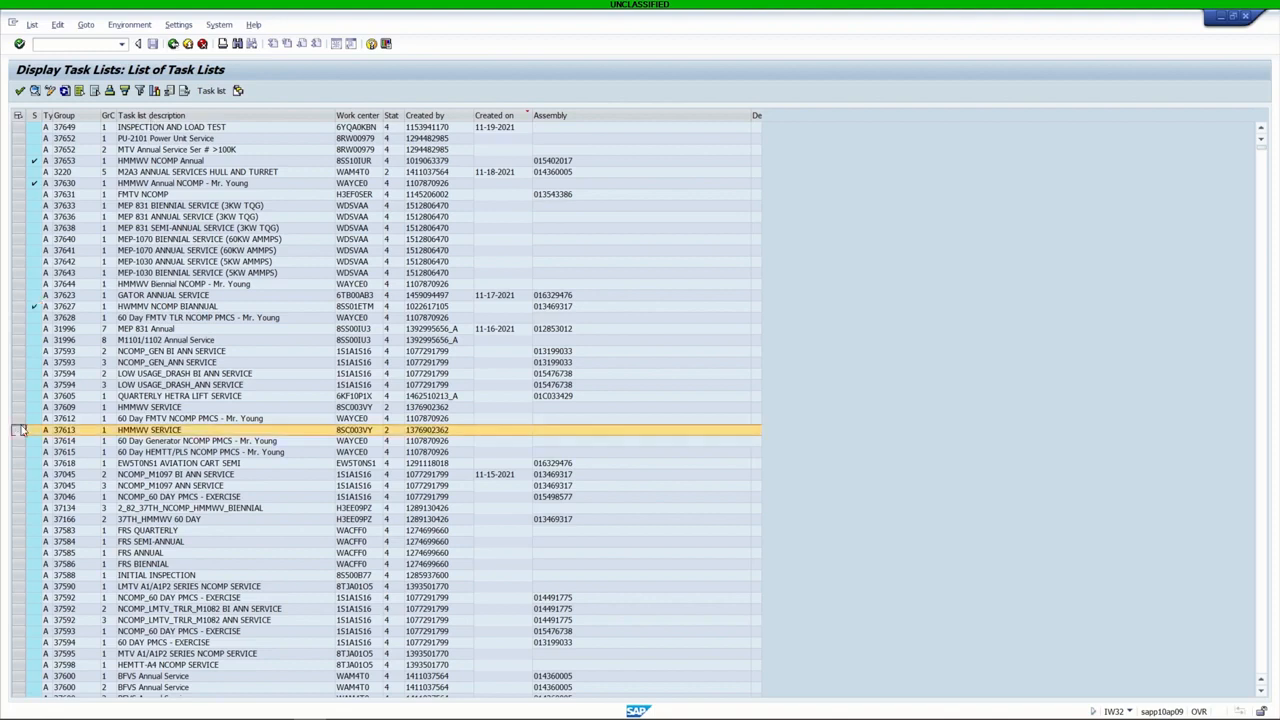
pyautogui.click(224, 91)
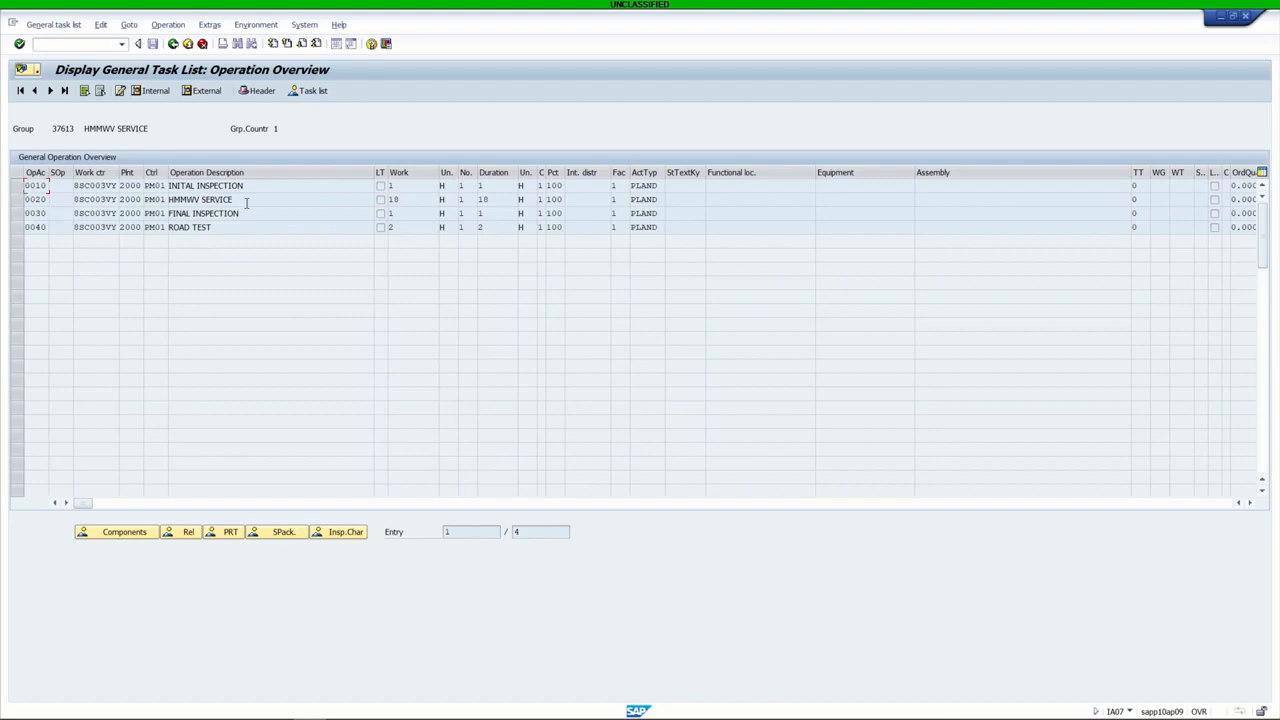
pyautogui.click(17, 200)
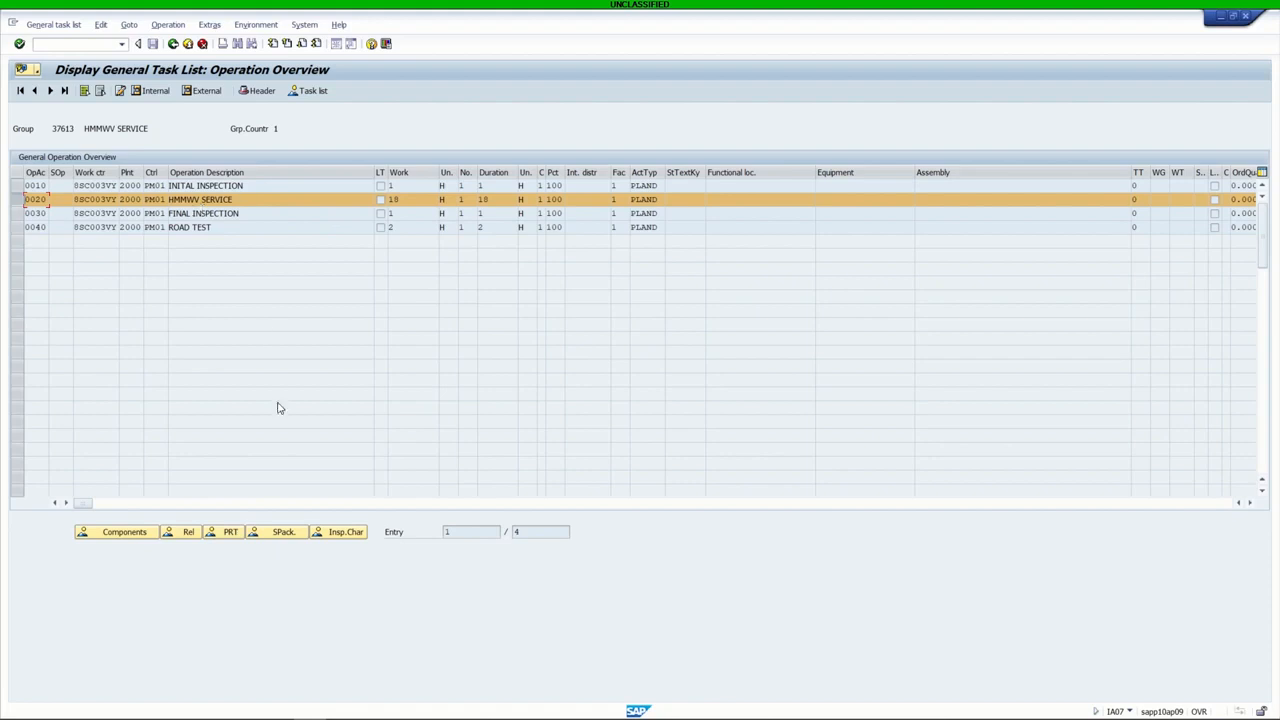
pyautogui.click(128, 538)
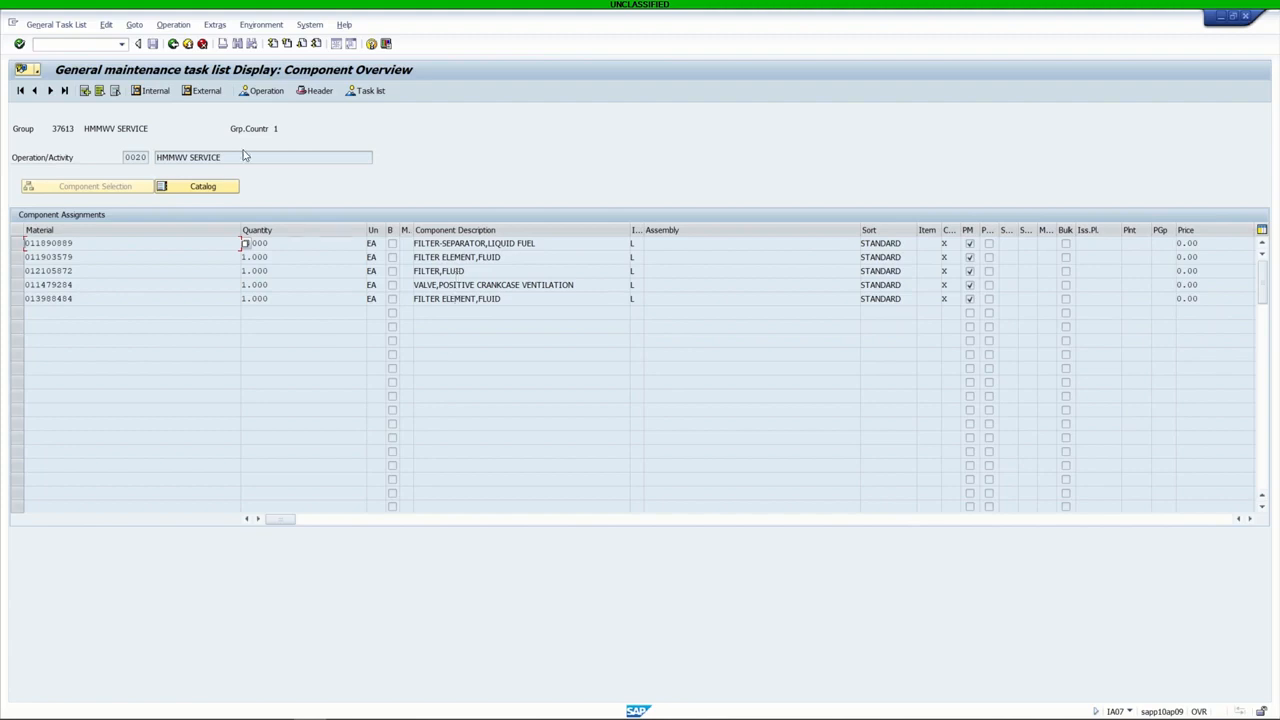
pyautogui.click(174, 45)
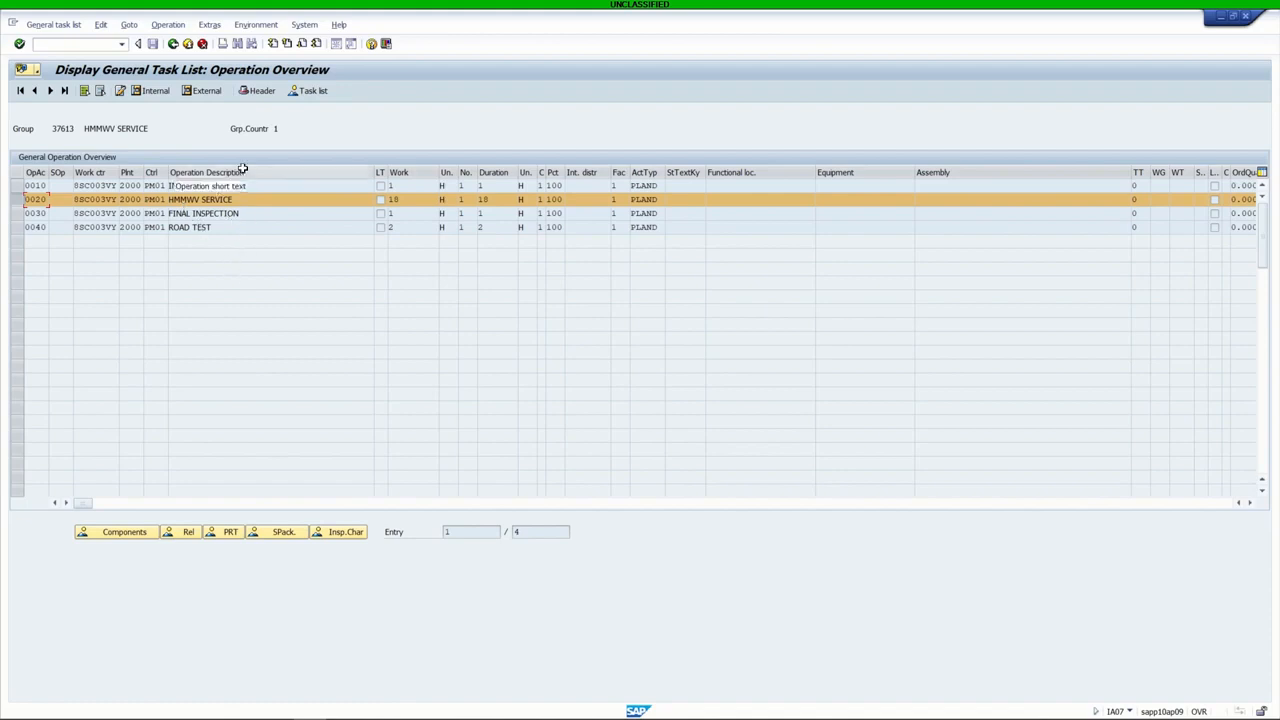
pyautogui.click(174, 44)
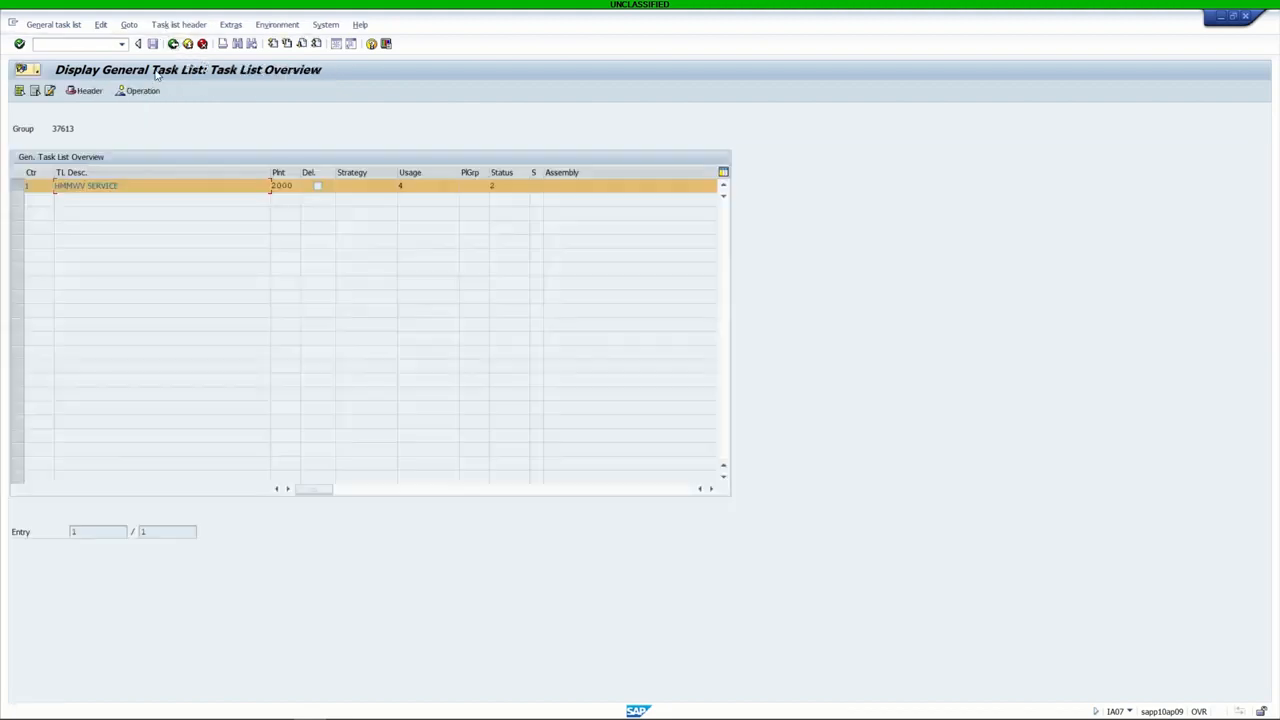
pyautogui.click(175, 45)
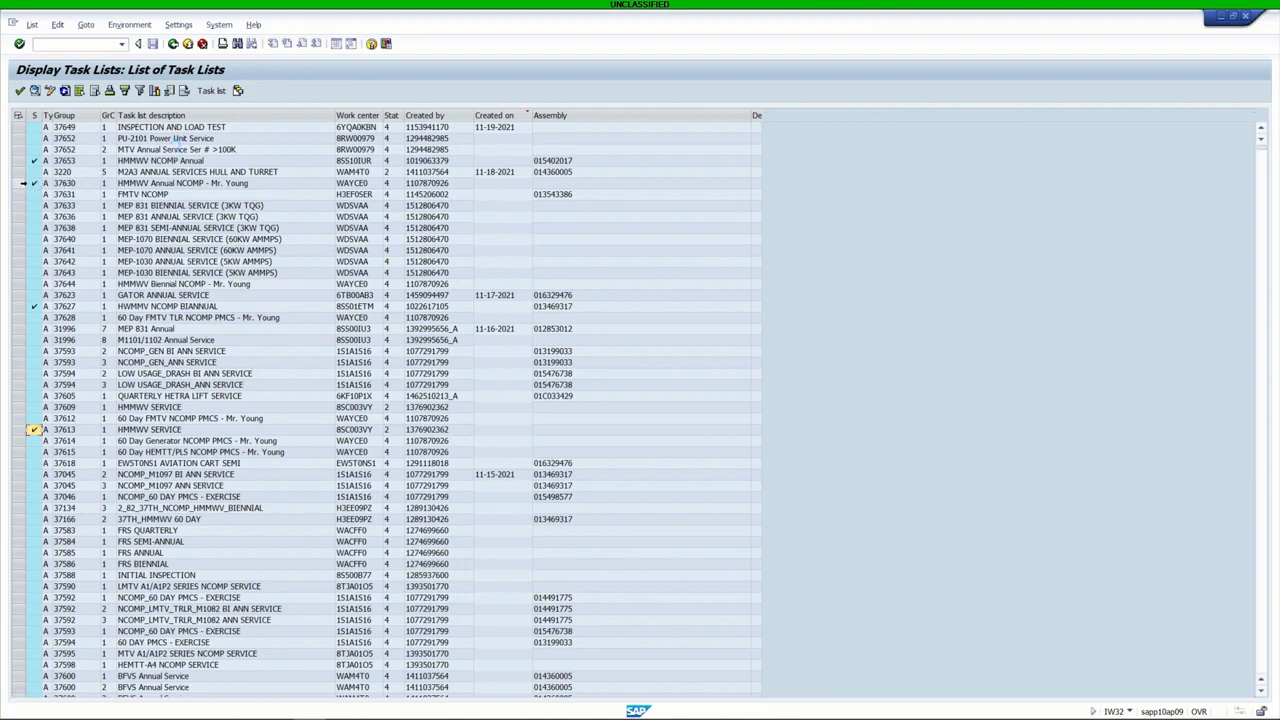
# Adopt the HMMWV Annual NCOMP task list, group 37630, into the maintenance order with storage location 0C4B W91QXC, accepting the queried components
pyautogui.doubleClick(22, 183)
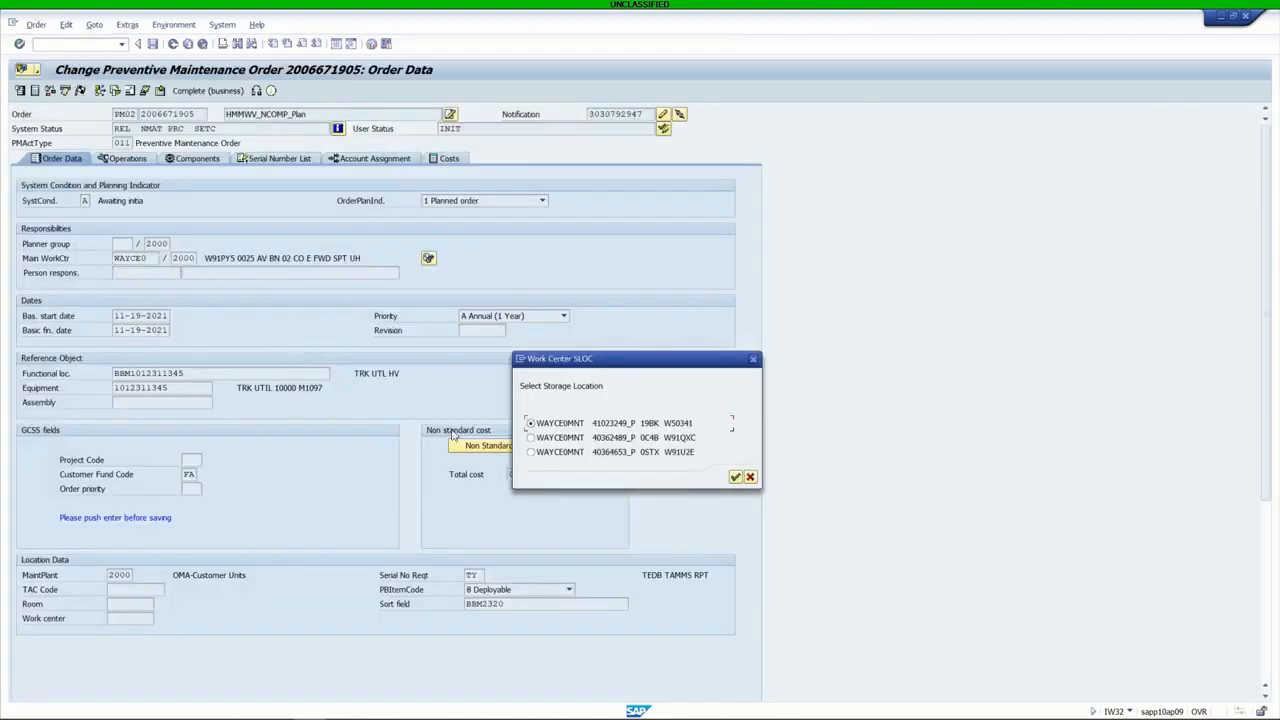
pyautogui.click(531, 437)
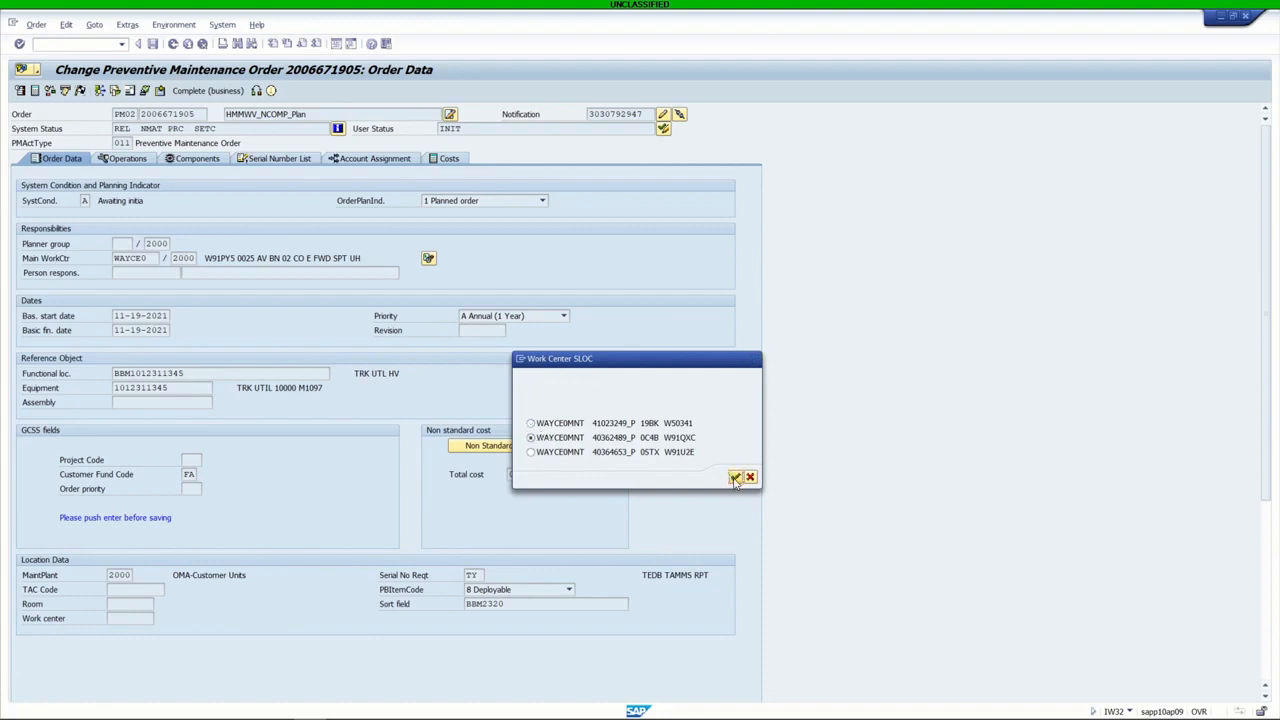
pyautogui.click(735, 478)
pyautogui.click(90, 311)
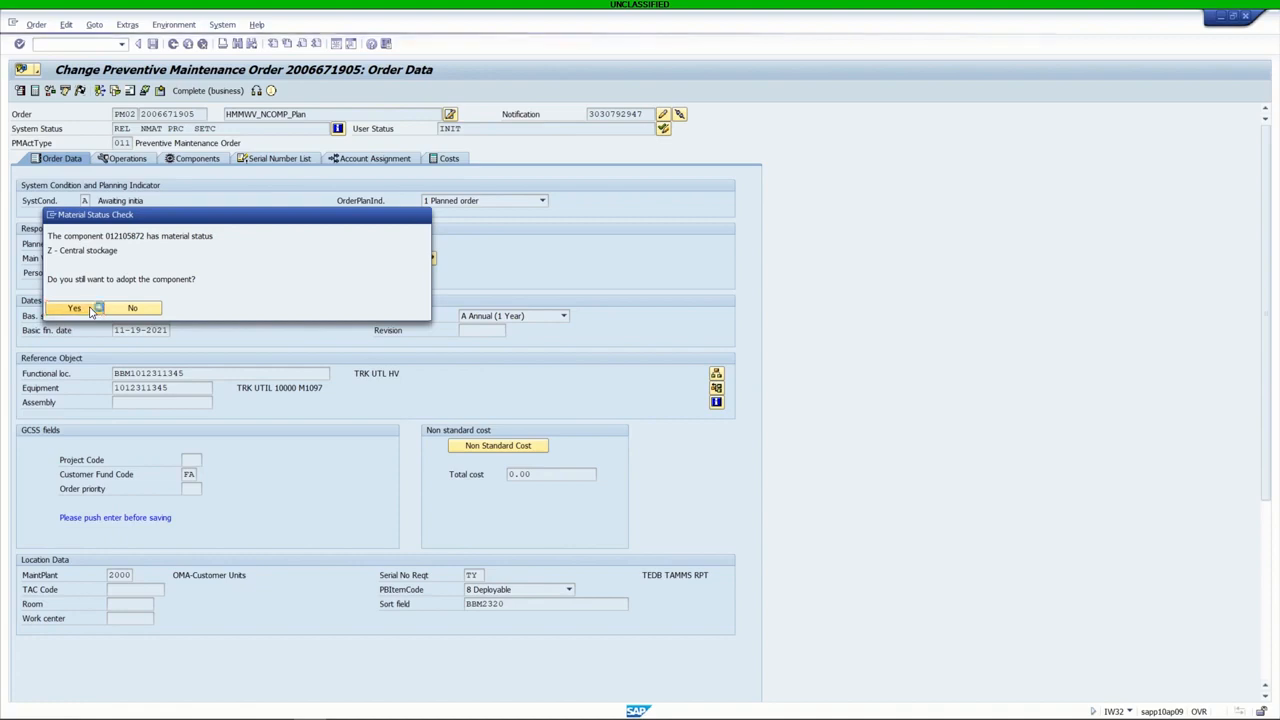
pyautogui.click(89, 310)
# Delete operation 0010, HMMWV_NCOMP_Plan, from the maintenance order's operations
pyautogui.click(128, 160)
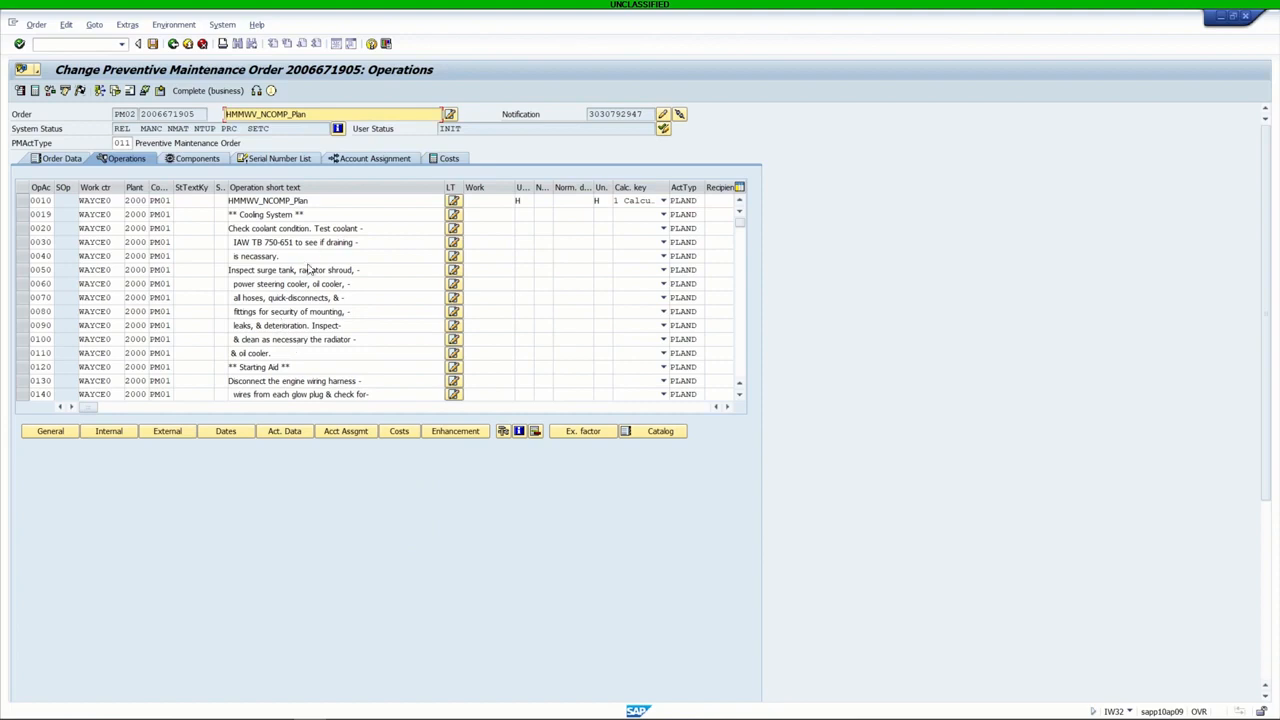
pyautogui.click(28, 201)
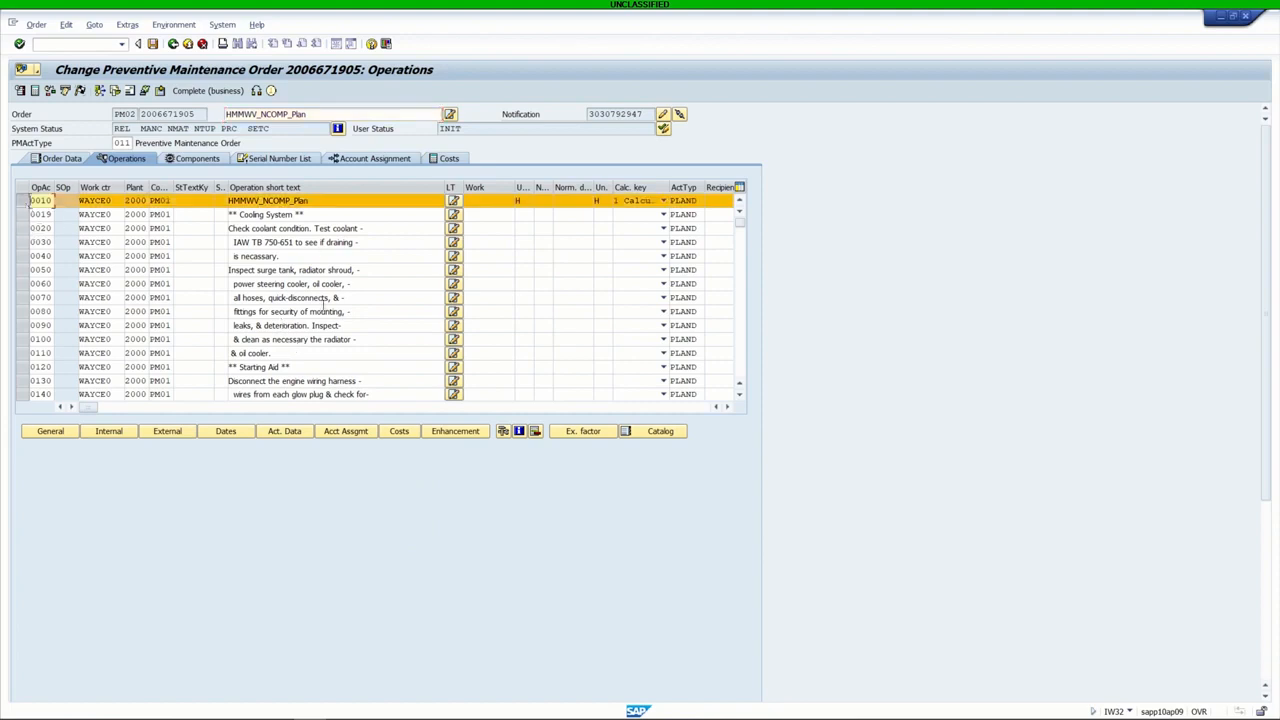
pyautogui.click(535, 432)
pyautogui.click(366, 217)
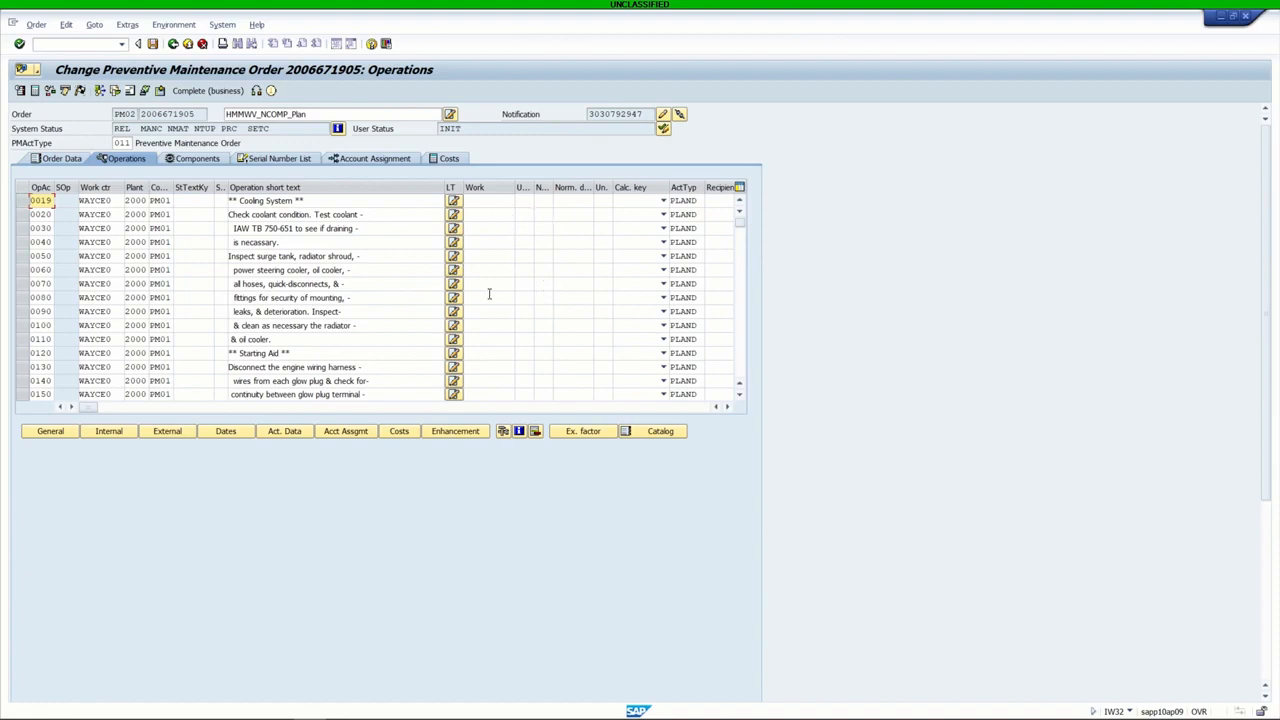
# Look through the remaining operations of the order, covering the Cooling System, Starting Aid and Engine Oil tasks
pyautogui.scroll(-2, 300, 345)
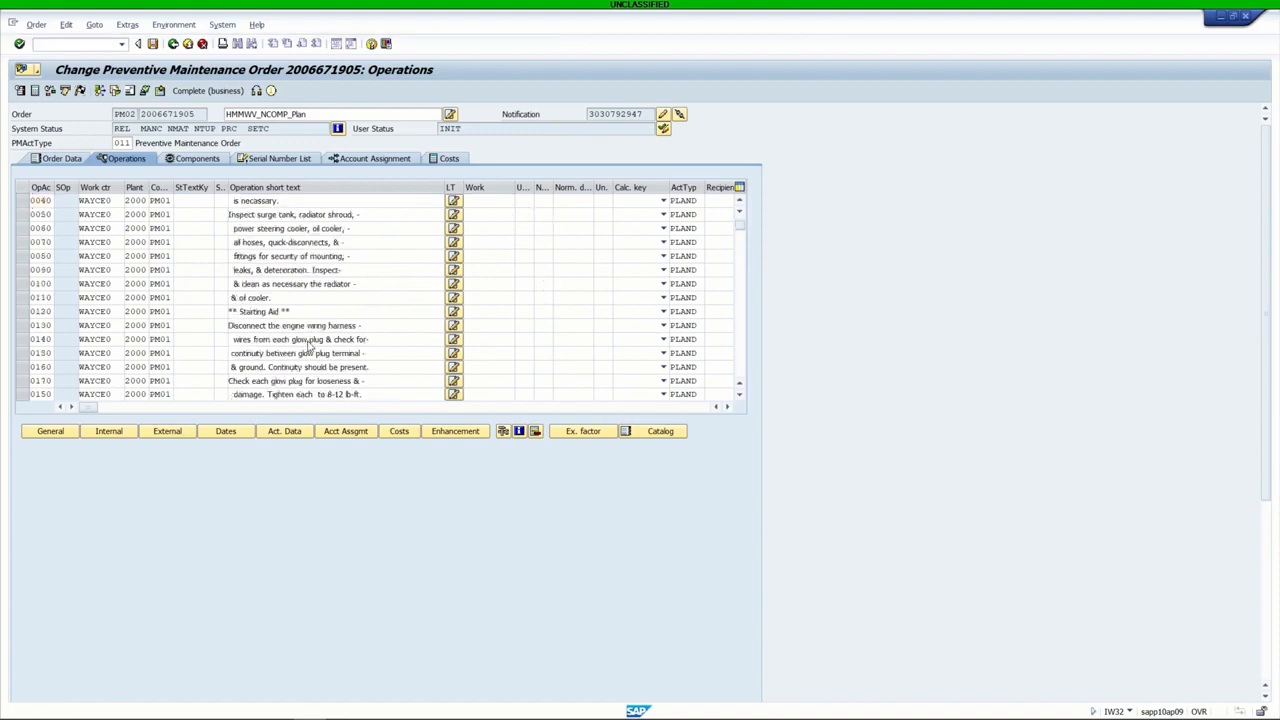
pyautogui.scroll(-1, 309, 342)
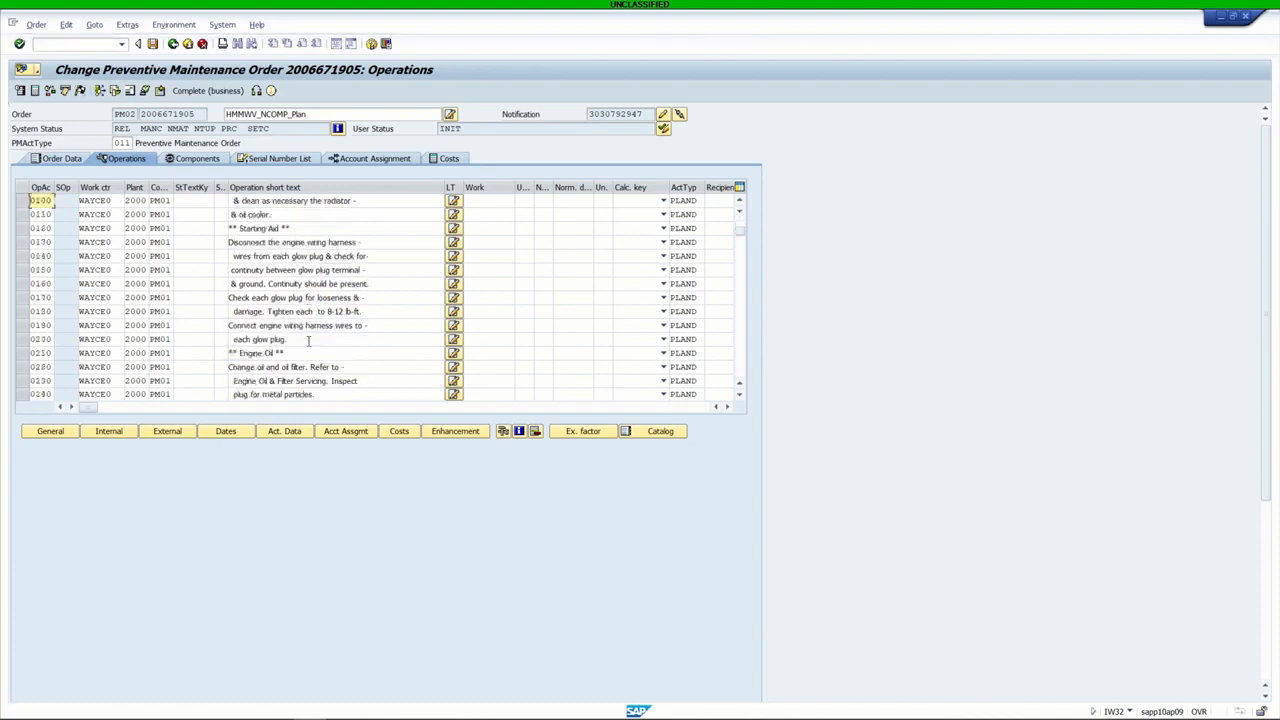
pyautogui.scroll(2, 309, 341)
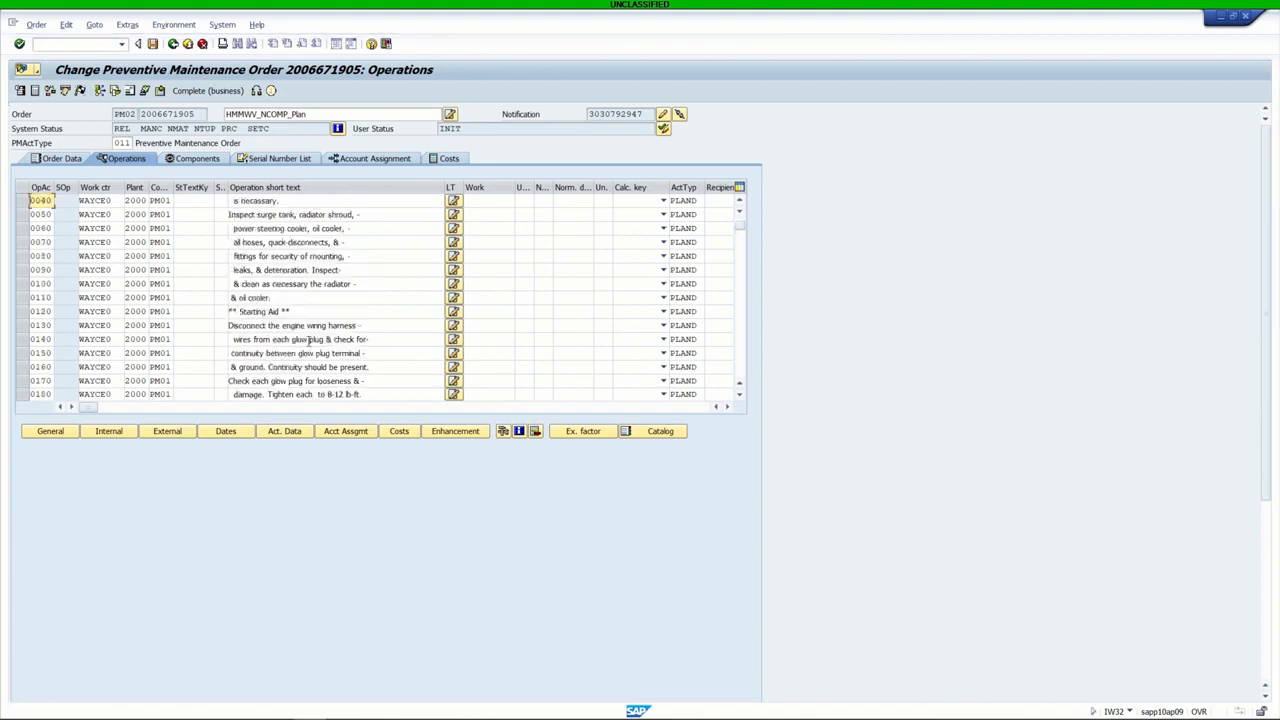
pyautogui.scroll(1, 309, 341)
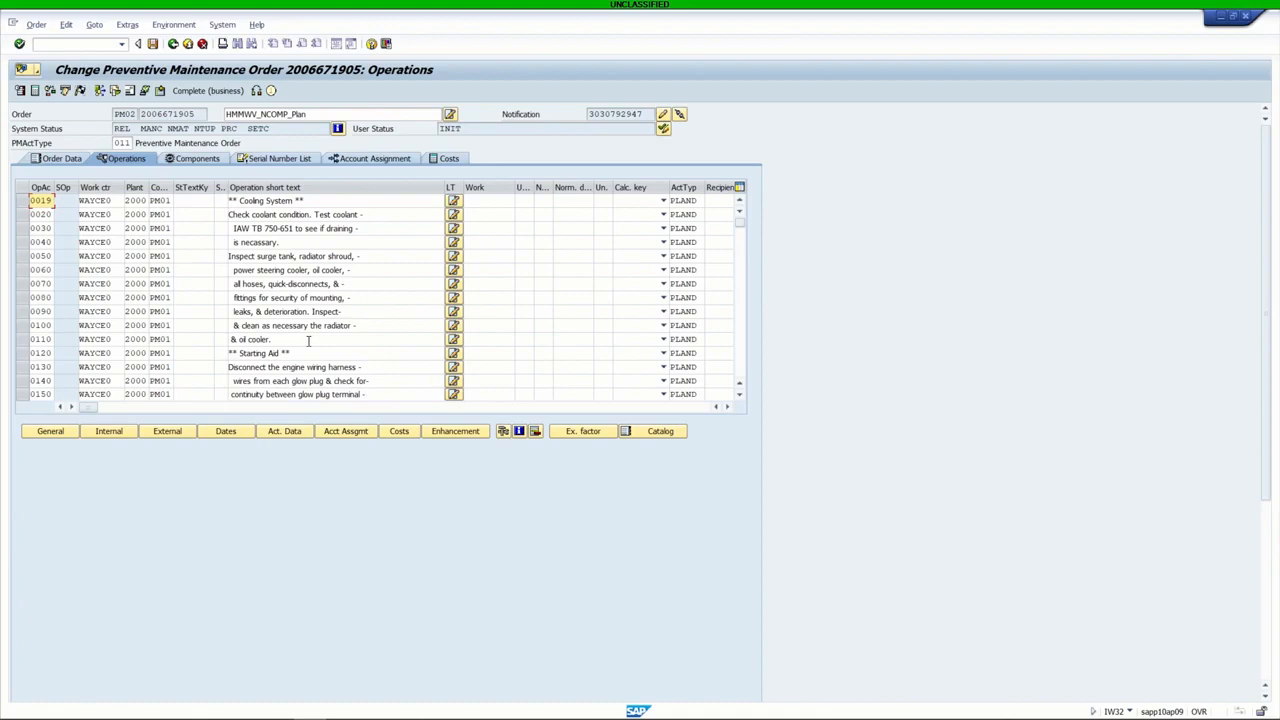